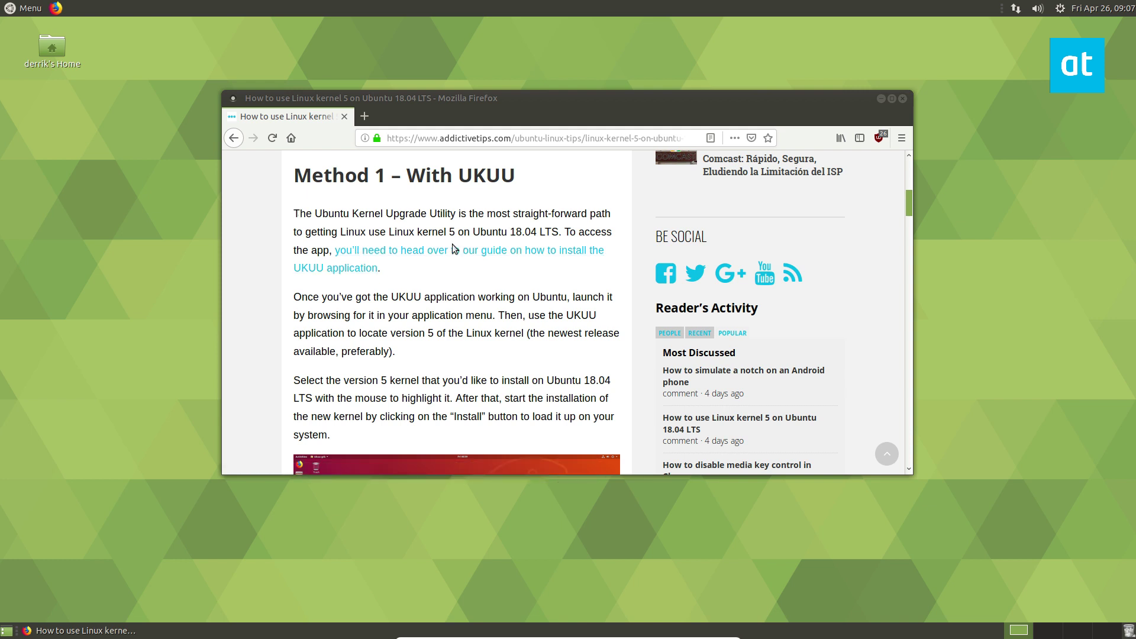
Highlight the 'Method 1 – With UKUU' heading in the addictivetips kernel 5 article
{"action": "left_click_drag", "start_coordinate": [545, 185], "coordinate": [311, 172]}
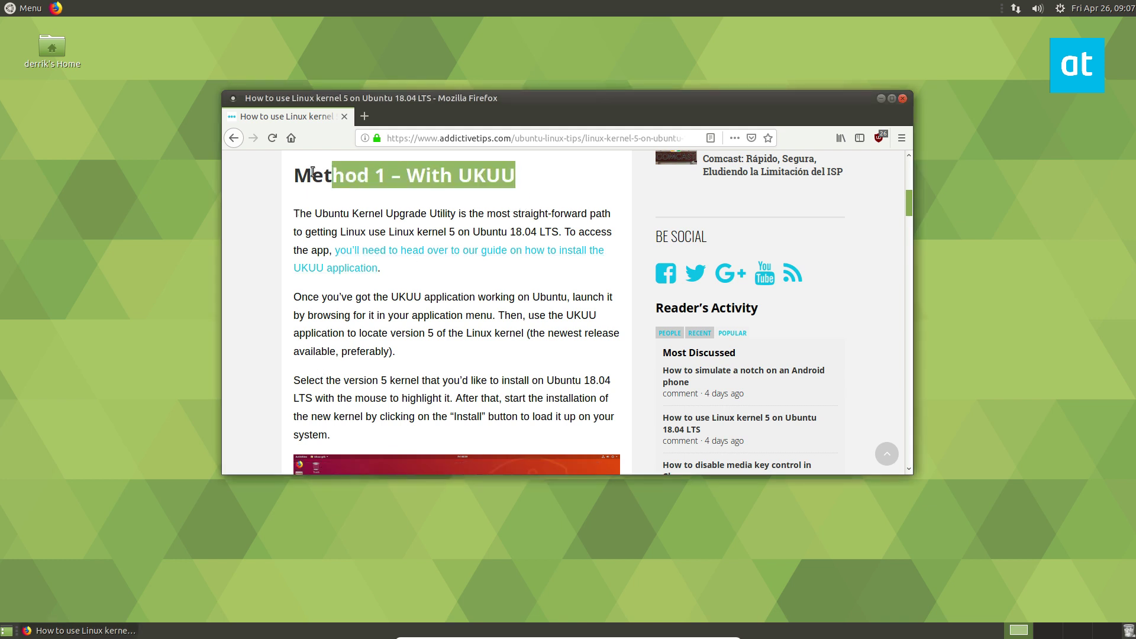
{"action": "left_click", "coordinate": [304, 172]}
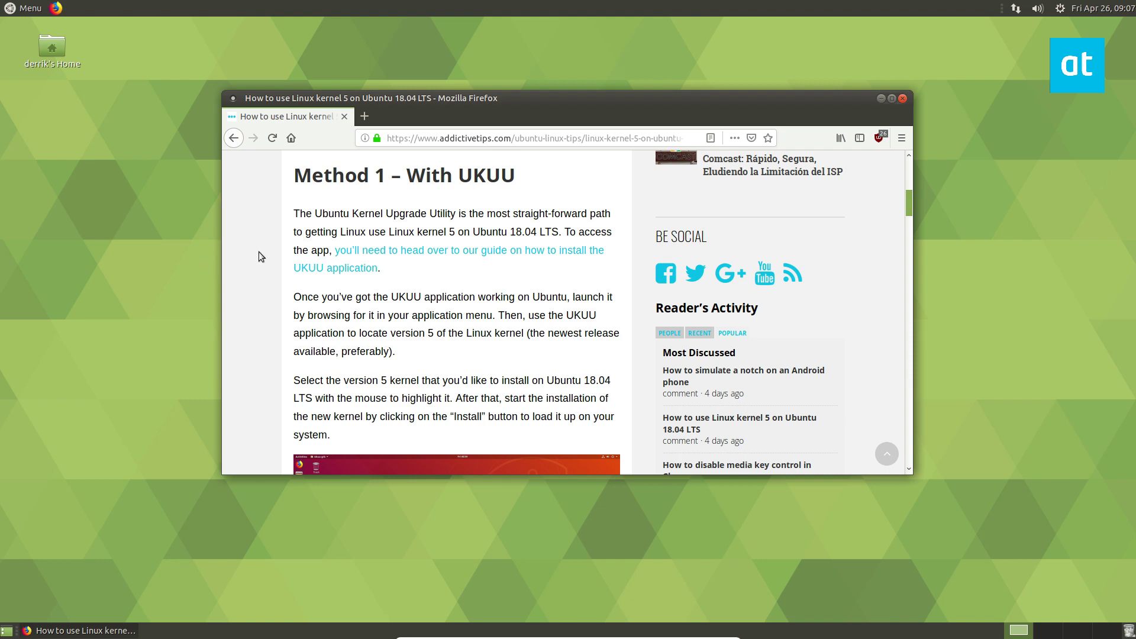
{"action": "scroll", "coordinate": [258, 251], "scroll_direction": "down", "scroll_amount": 10}
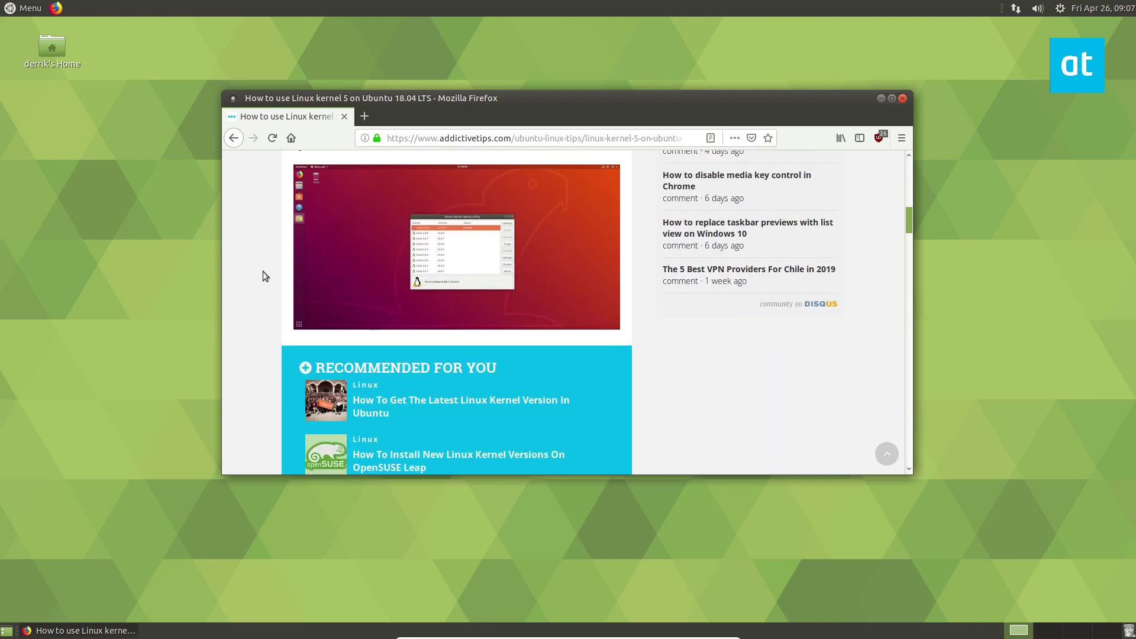
{"action": "scroll", "coordinate": [264, 276], "scroll_direction": "down", "scroll_amount": 5}
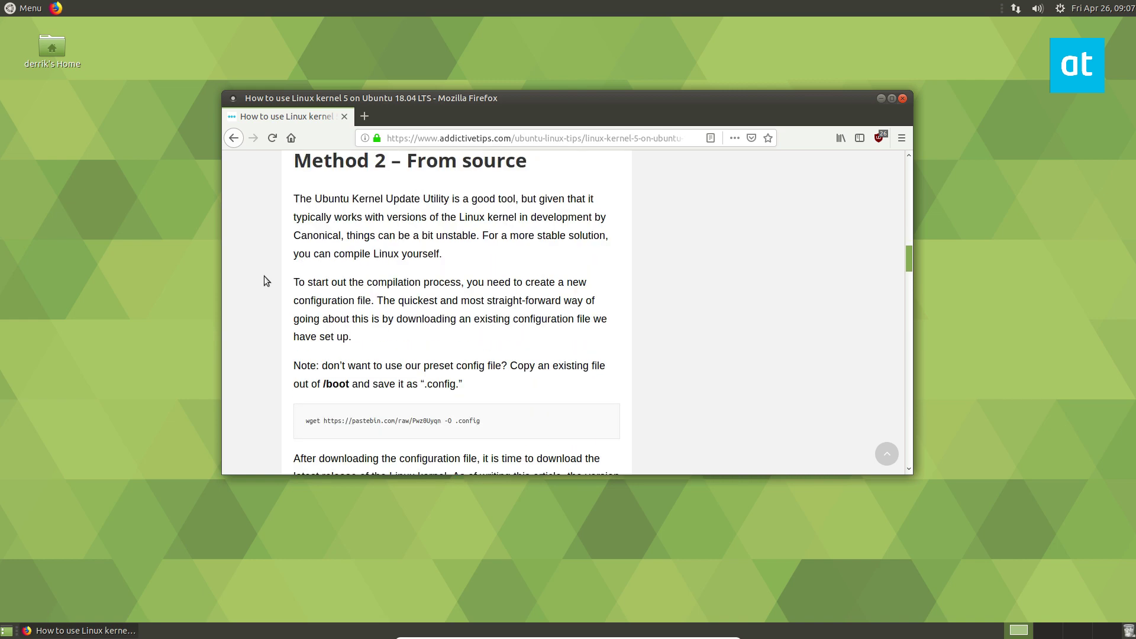
{"action": "scroll", "coordinate": [264, 276], "scroll_direction": "down", "scroll_amount": 3}
{"action": "scroll", "coordinate": [267, 283], "scroll_direction": "down", "scroll_amount": 5}
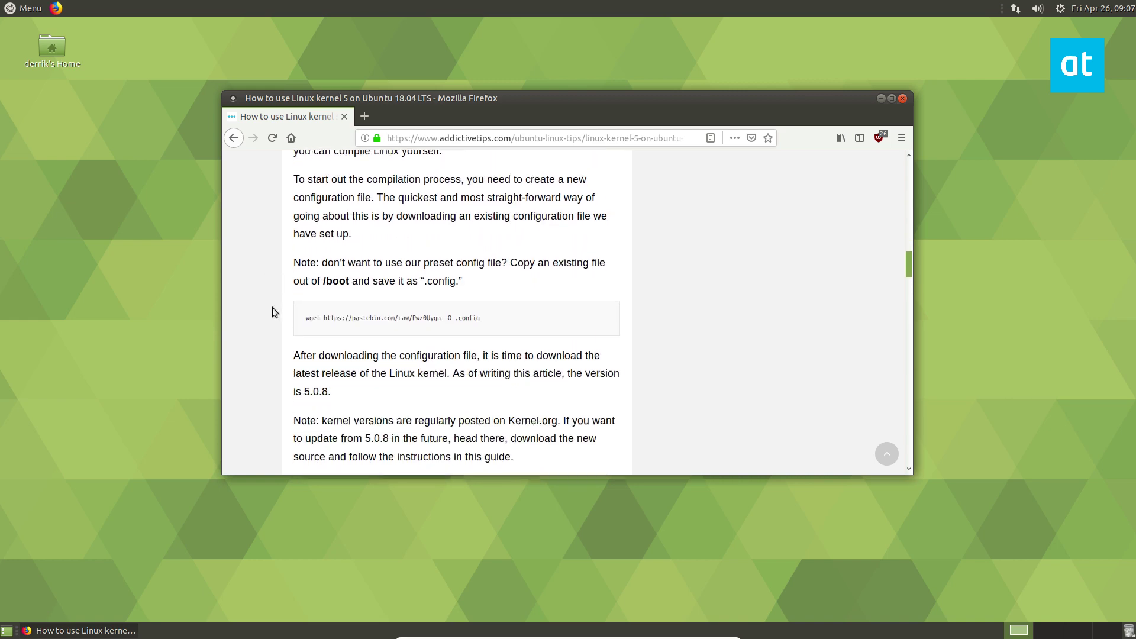
{"action": "scroll", "coordinate": [274, 312], "scroll_direction": "down", "scroll_amount": 10}
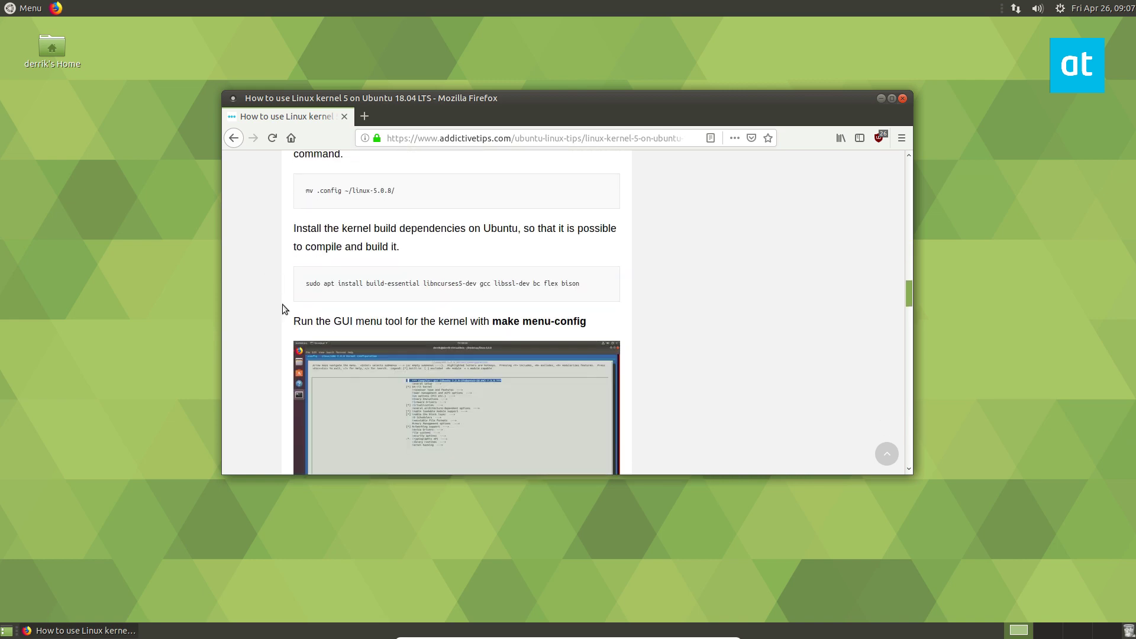
{"action": "scroll", "coordinate": [557, 308], "scroll_direction": "down", "scroll_amount": 10}
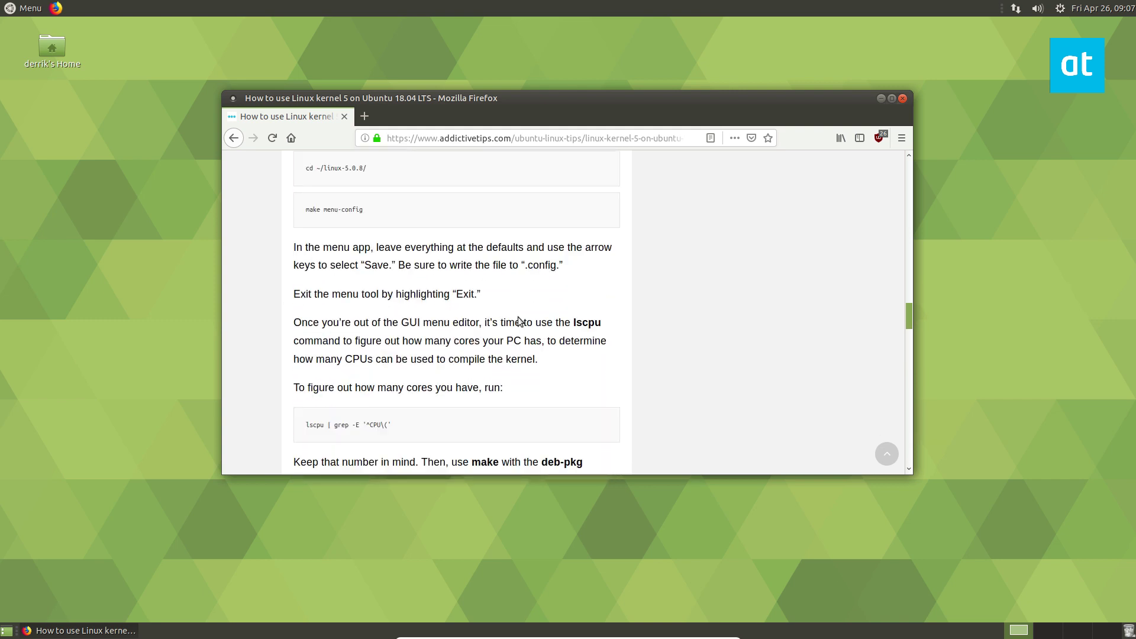
{"action": "scroll", "coordinate": [556, 329], "scroll_direction": "down", "scroll_amount": 2}
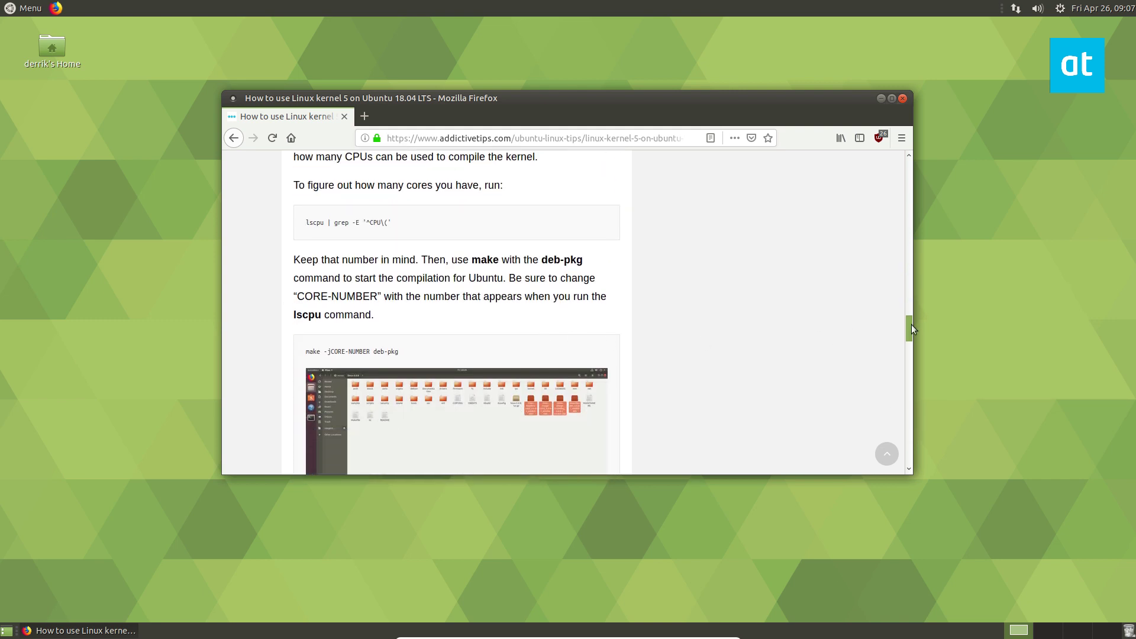
{"action": "left_click_drag", "start_coordinate": [911, 325], "coordinate": [905, 356]}
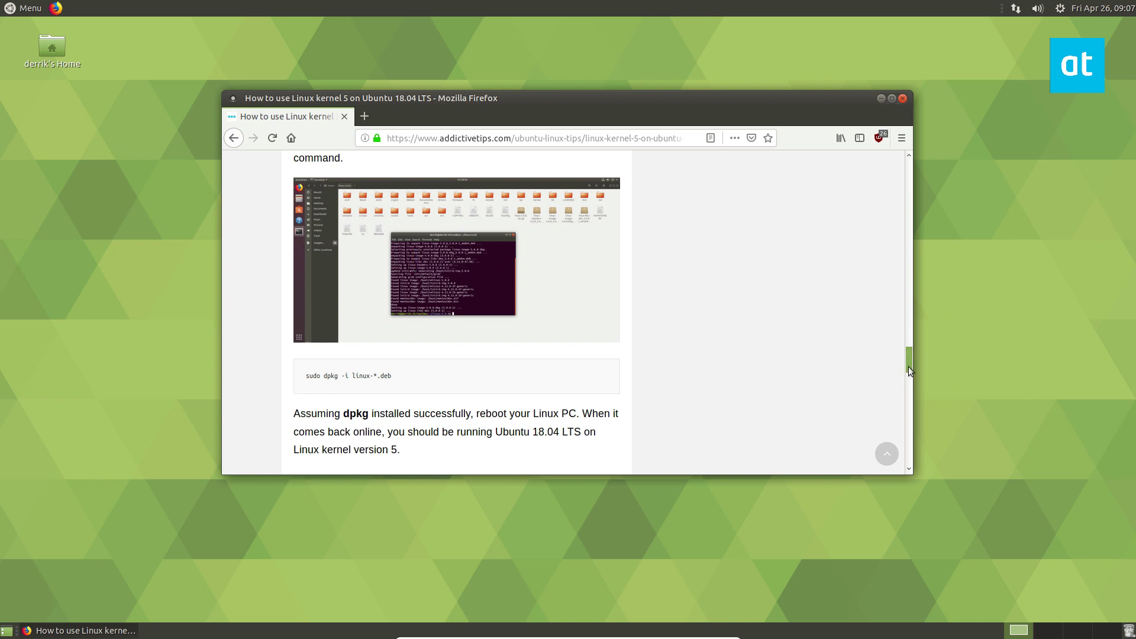
{"action": "left_click_drag", "start_coordinate": [908, 370], "coordinate": [925, 215]}
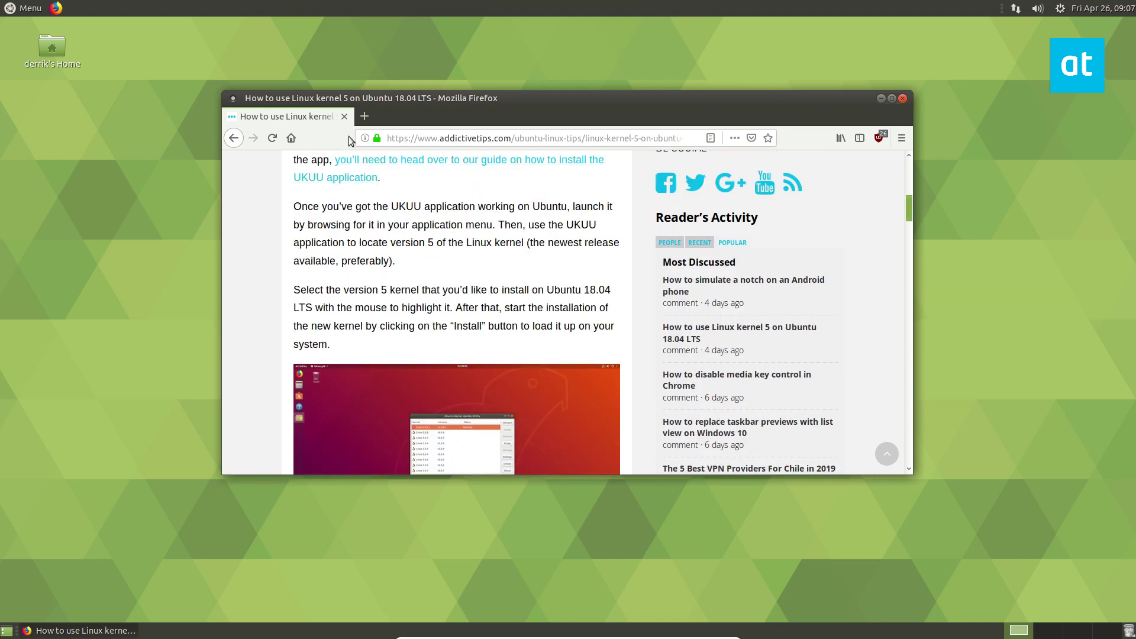
Follow the UKUU install guide link and select its apt-add-repository ppa:teejee2008/ppa command
{"action": "left_click", "coordinate": [352, 182]}
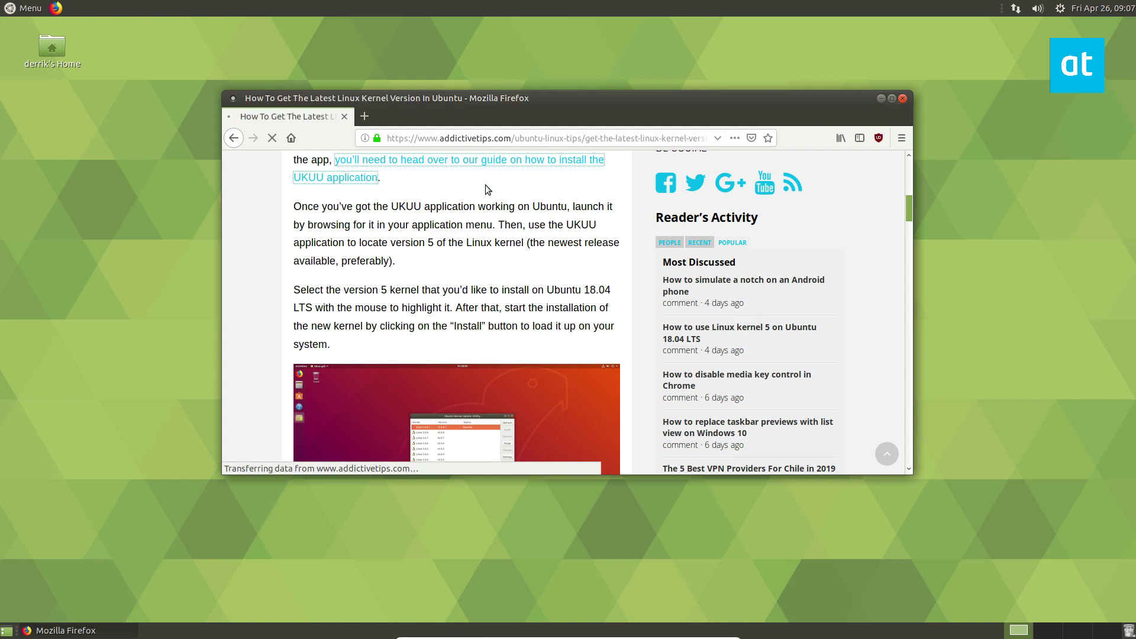
{"action": "scroll", "coordinate": [392, 316], "scroll_direction": "down", "scroll_amount": 2}
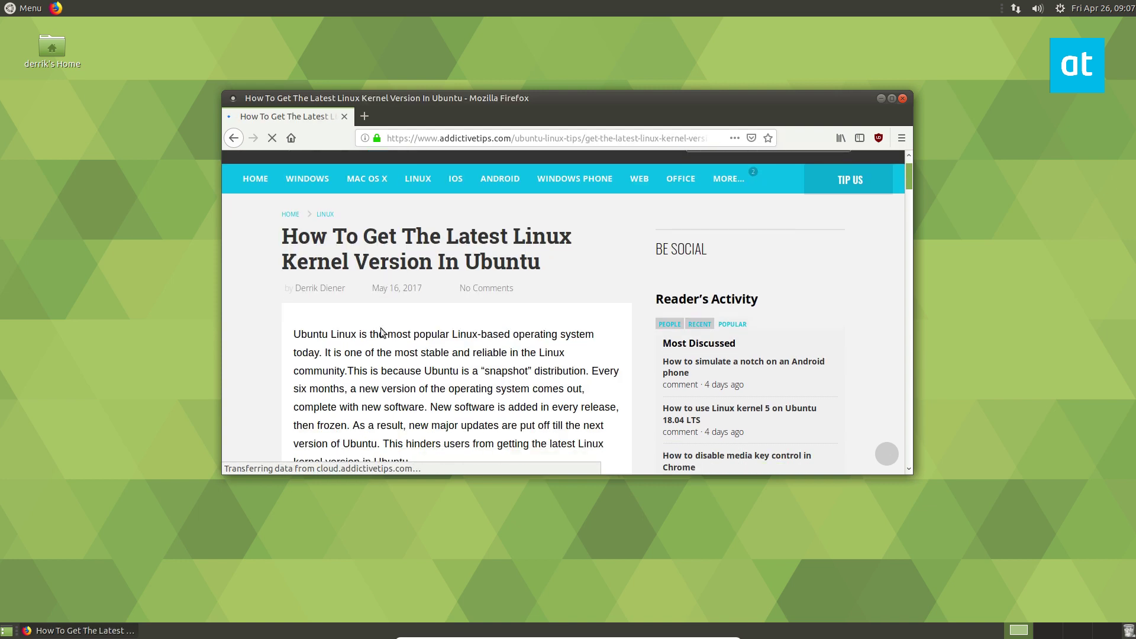
{"action": "scroll", "coordinate": [401, 308], "scroll_direction": "down", "scroll_amount": 12}
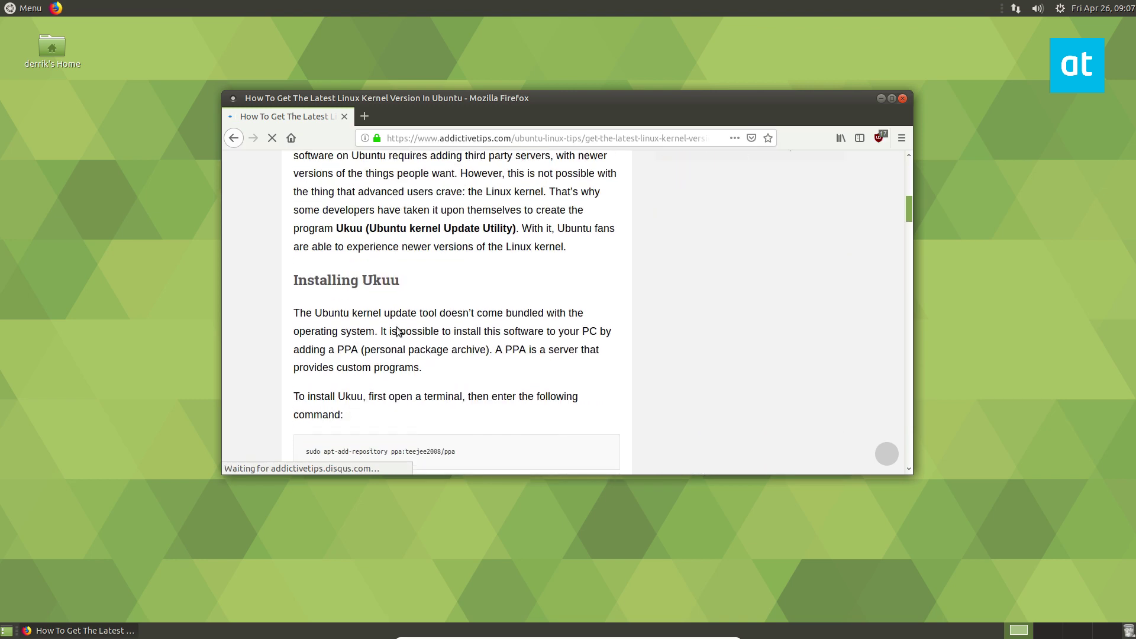
{"action": "scroll", "coordinate": [397, 331], "scroll_direction": "down", "scroll_amount": 3}
{"action": "left_click_drag", "start_coordinate": [474, 353], "coordinate": [296, 354]}
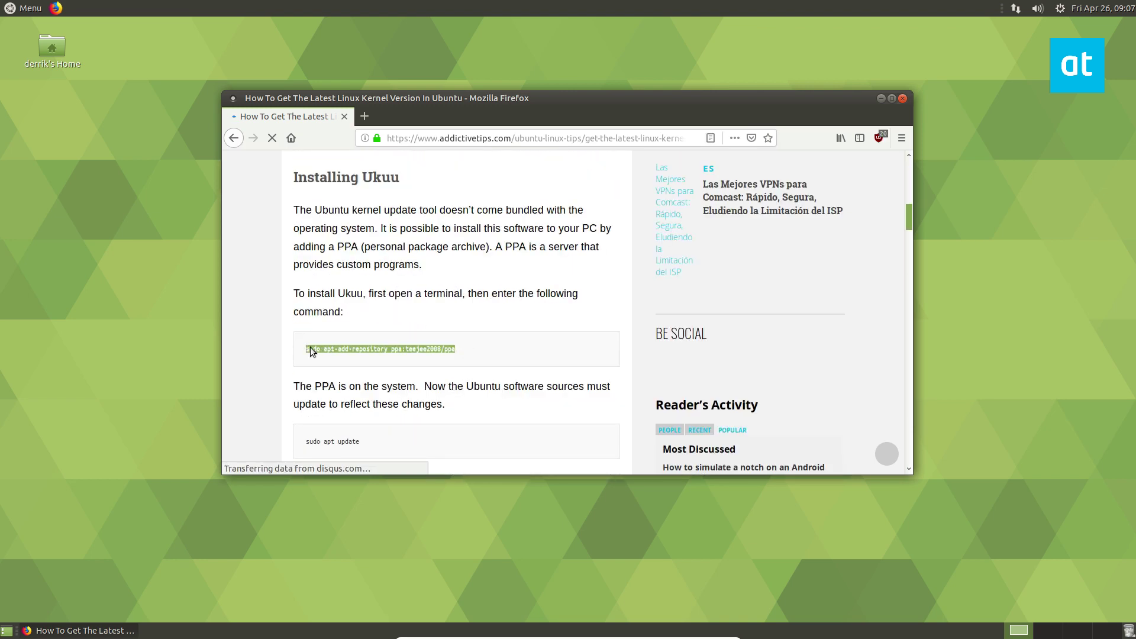
Launch MATE Terminal by searching 'term' in the Menu
{"action": "left_click", "coordinate": [22, 9]}
{"action": "type", "text": "term"}
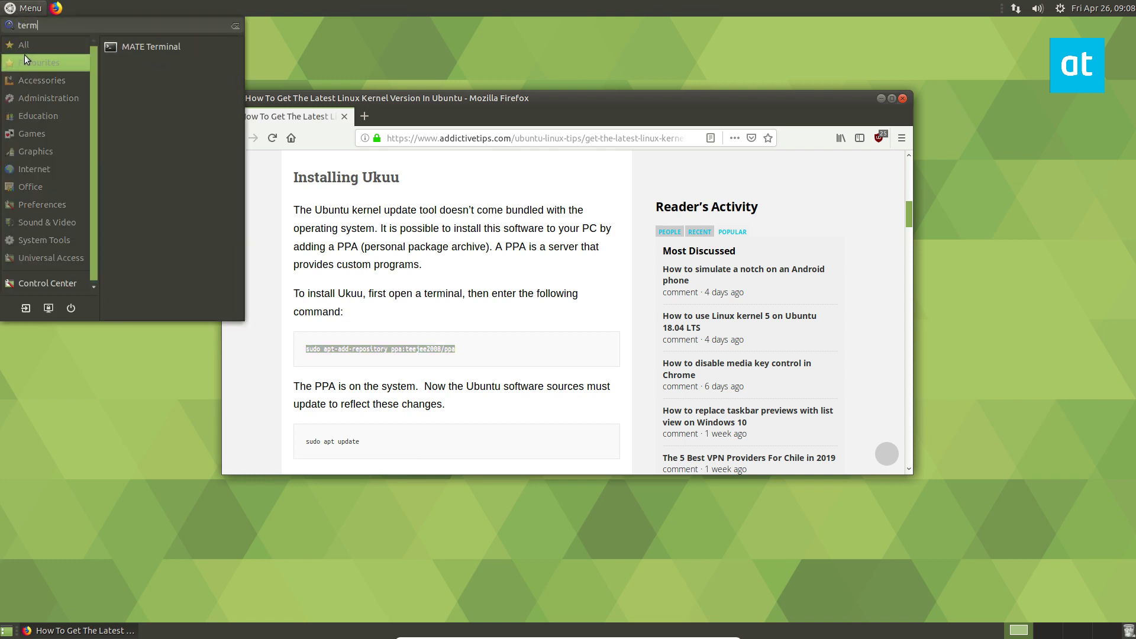
{"action": "left_click", "coordinate": [147, 47]}
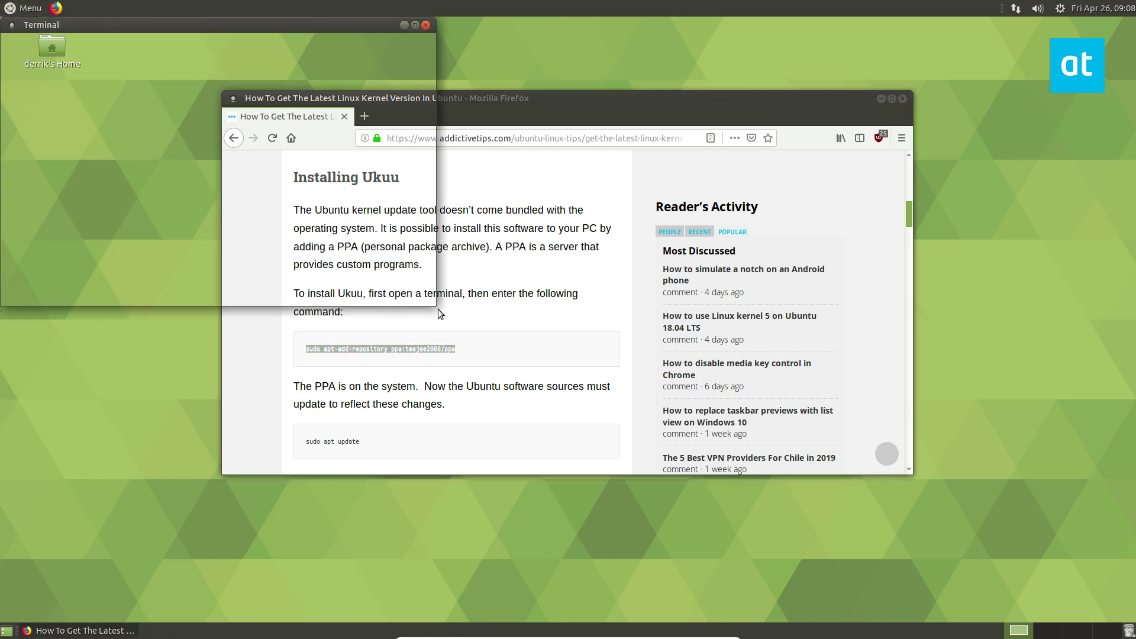
Paste and run the apt-add-repository ppa:teejee2008/ppa command with sudo, confirming the addition
{"action": "right_click", "coordinate": [309, 196]}
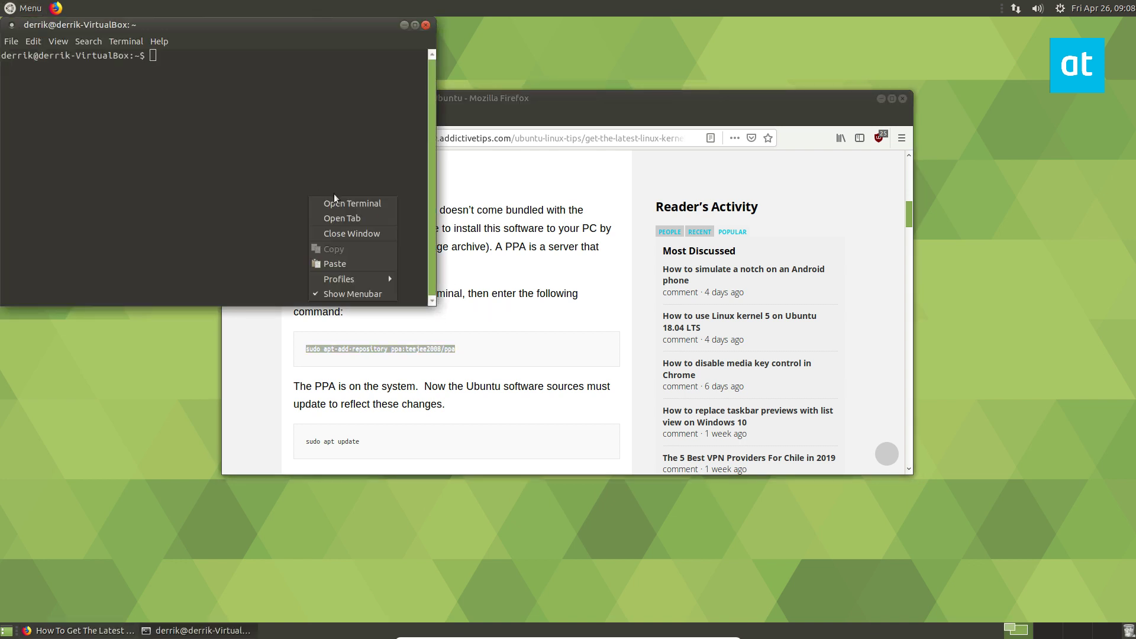
{"action": "left_click", "coordinate": [340, 260]}
{"action": "key", "text": "Return"}
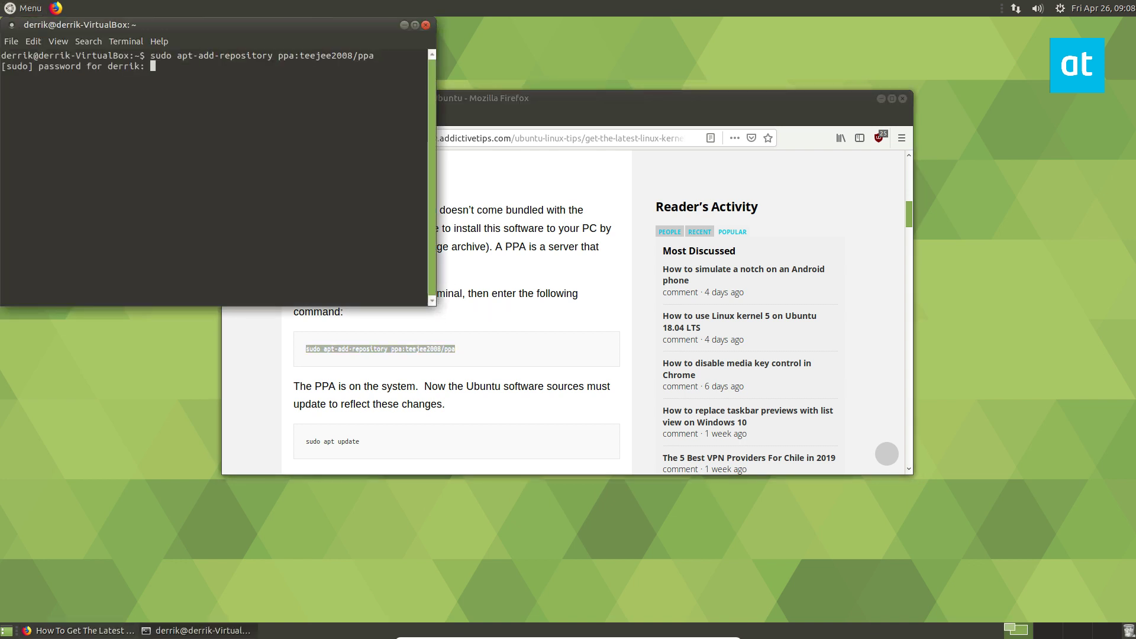
{"action": "key", "text": "Return"}
{"action": "scroll", "coordinate": [494, 397], "scroll_direction": "down", "scroll_amount": 3}
{"action": "scroll", "coordinate": [493, 397], "scroll_direction": "down", "scroll_amount": 4}
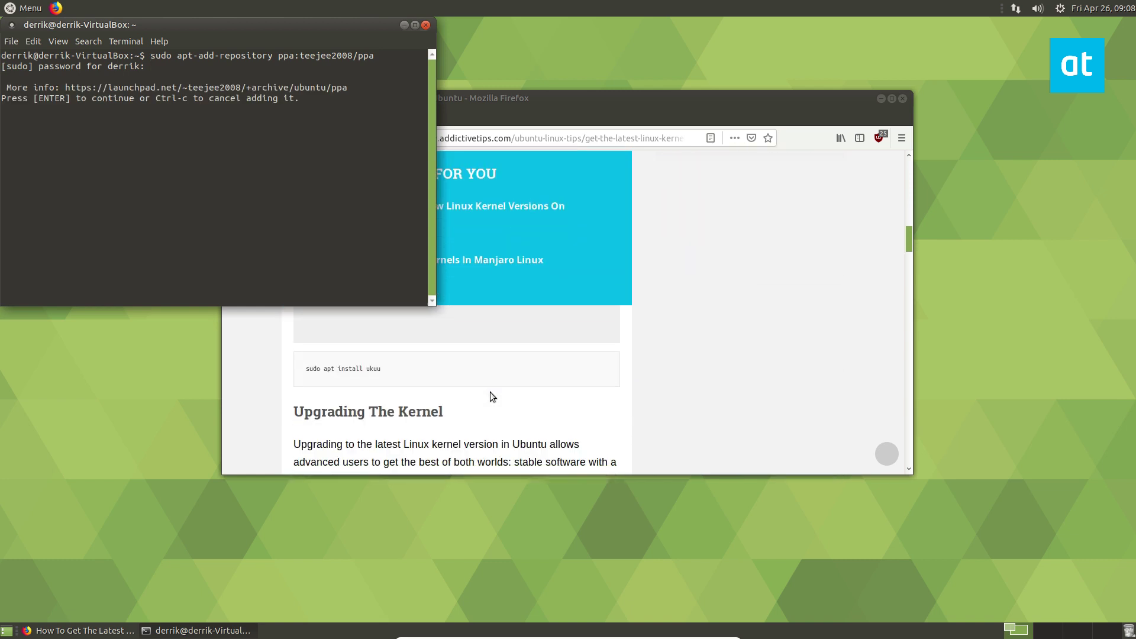
{"action": "scroll", "coordinate": [496, 395], "scroll_direction": "up", "scroll_amount": 1}
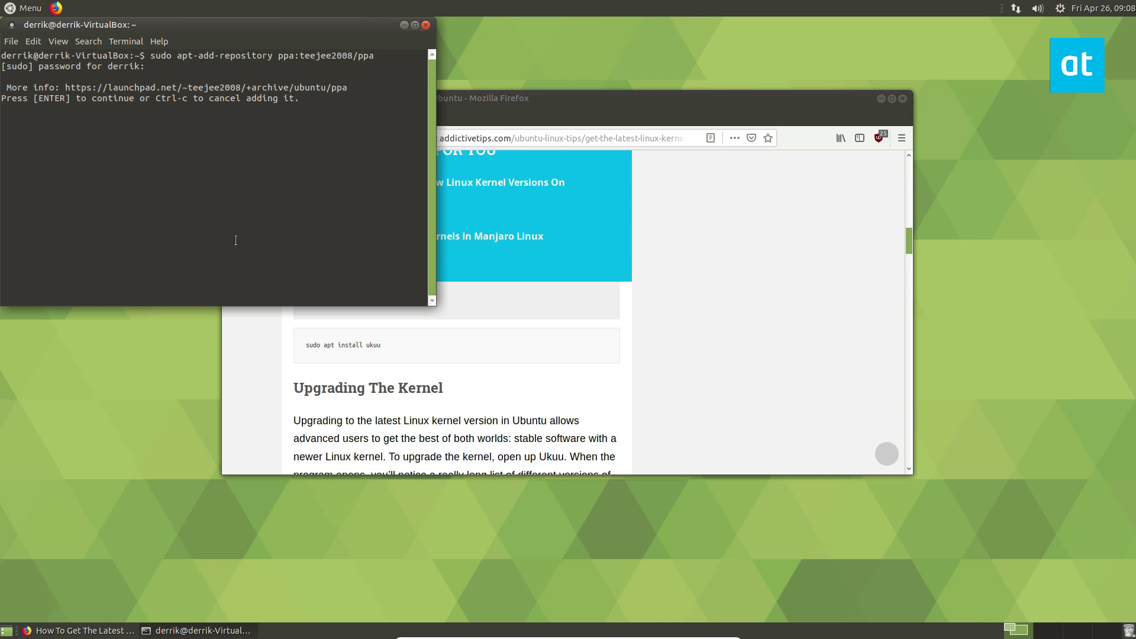
{"action": "key", "text": "Return"}
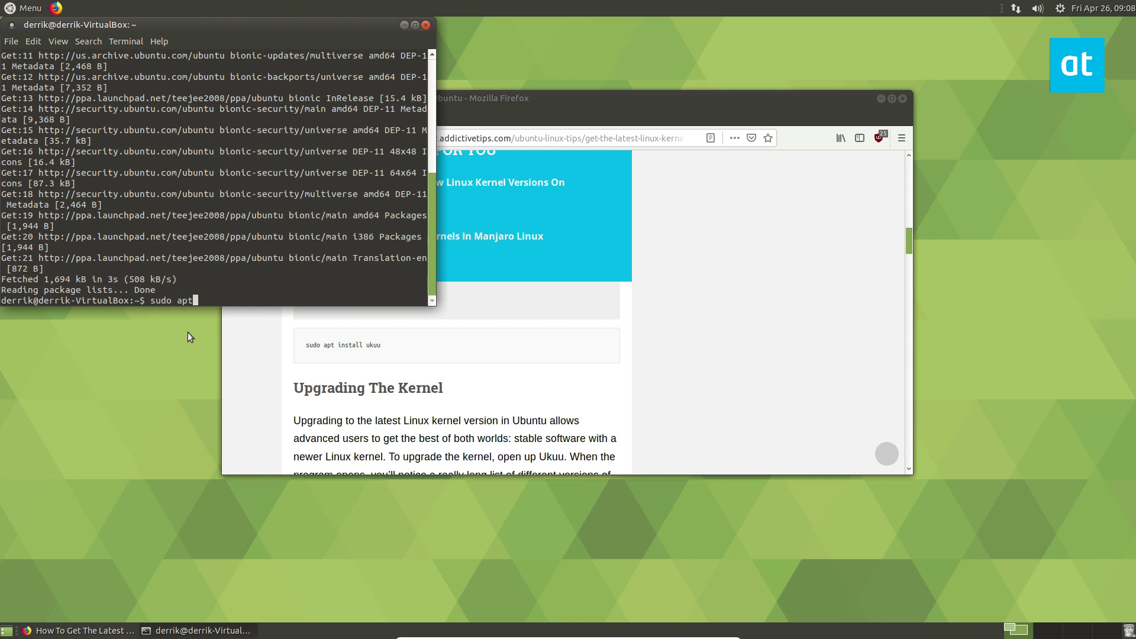
Run the apt install ukuu -y command to install Ukuu
{"action": "type", "text": "install um"}
{"action": "key", "text": "BackSpace"}
{"action": "type", "text": "kuu -0y"}
{"action": "key", "text": "BackSpace"}
{"action": "key", "text": "BackSpace"}
{"action": "type", "text": "y"}
{"action": "key", "text": "Return"}
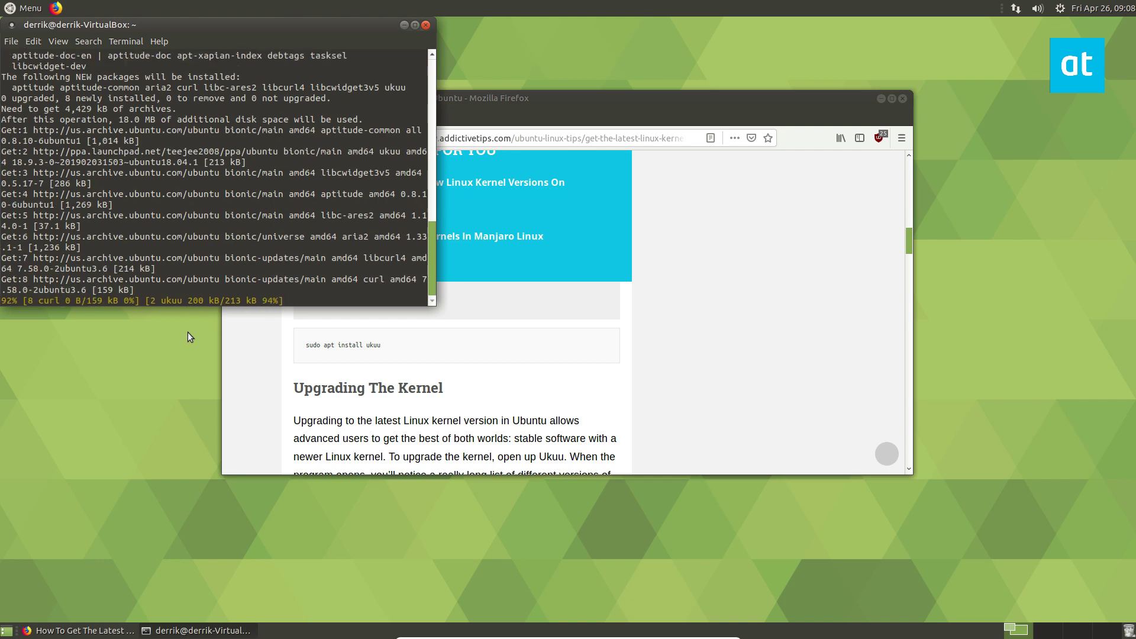
Close Firefox and move the terminal window toward the screen centre
{"action": "left_click", "coordinate": [902, 99]}
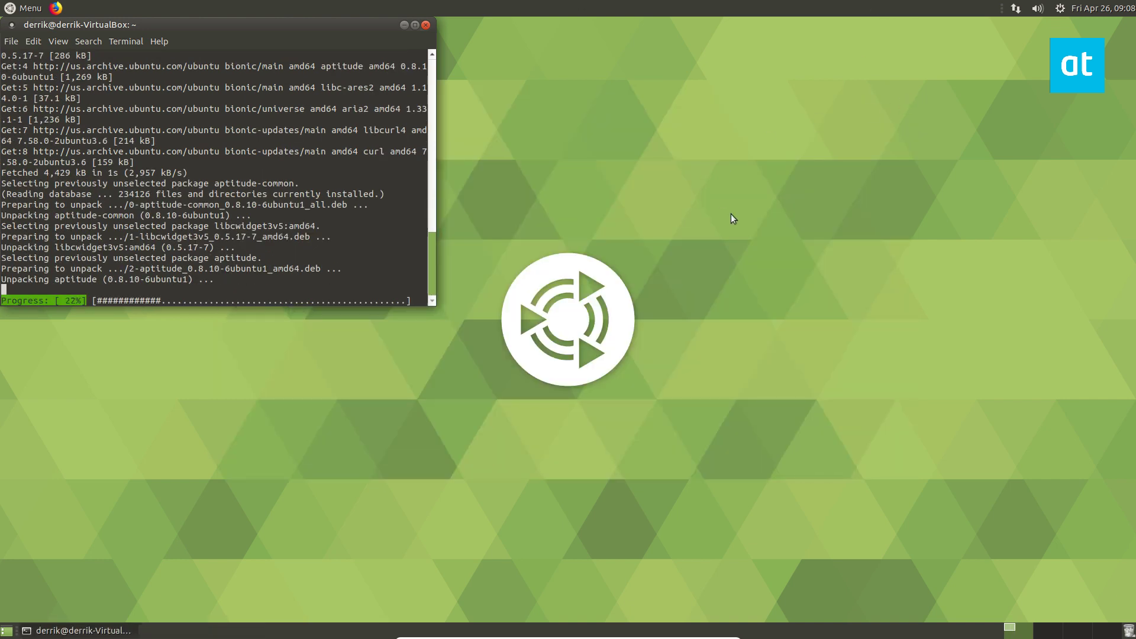
{"action": "left_click_drag", "start_coordinate": [395, 90], "coordinate": [401, 89]}
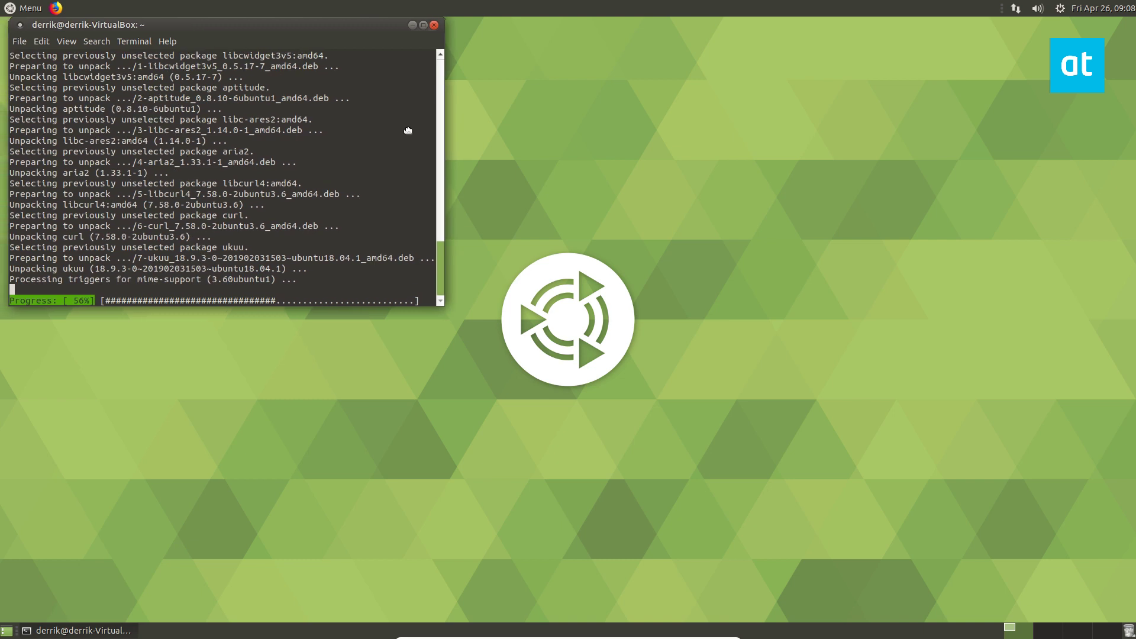
{"action": "left_click_drag", "start_coordinate": [107, 22], "coordinate": [317, 125]}
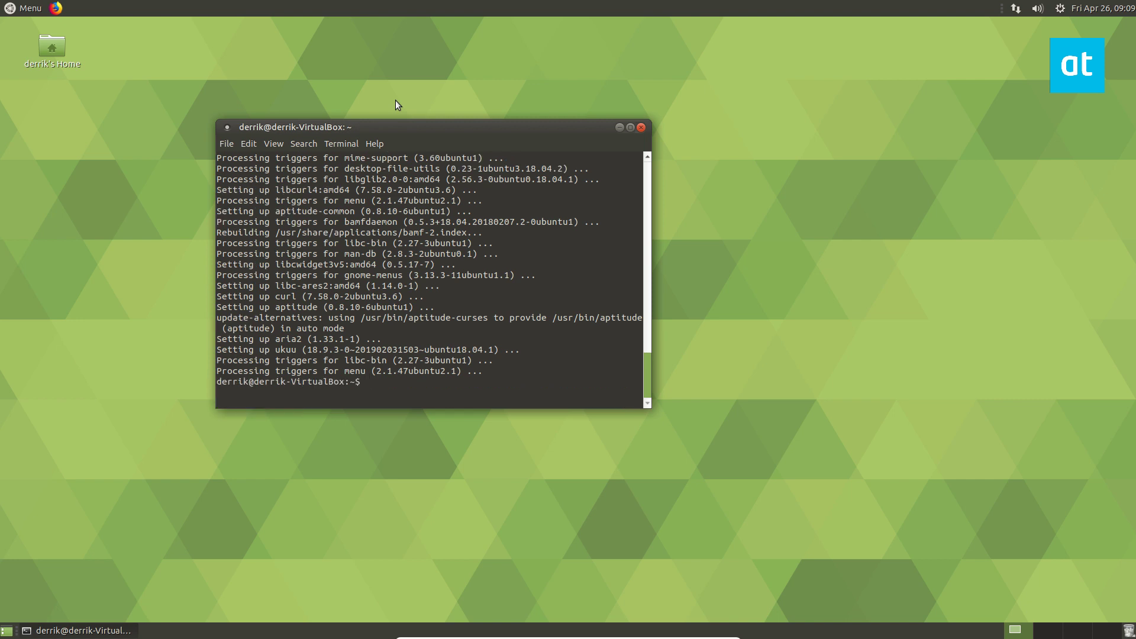
Launch Ukuu Kernel Update Utility by searching 'ukuu' in the Menu
{"action": "left_click", "coordinate": [27, 7]}
{"action": "type", "text": "ukuu"}
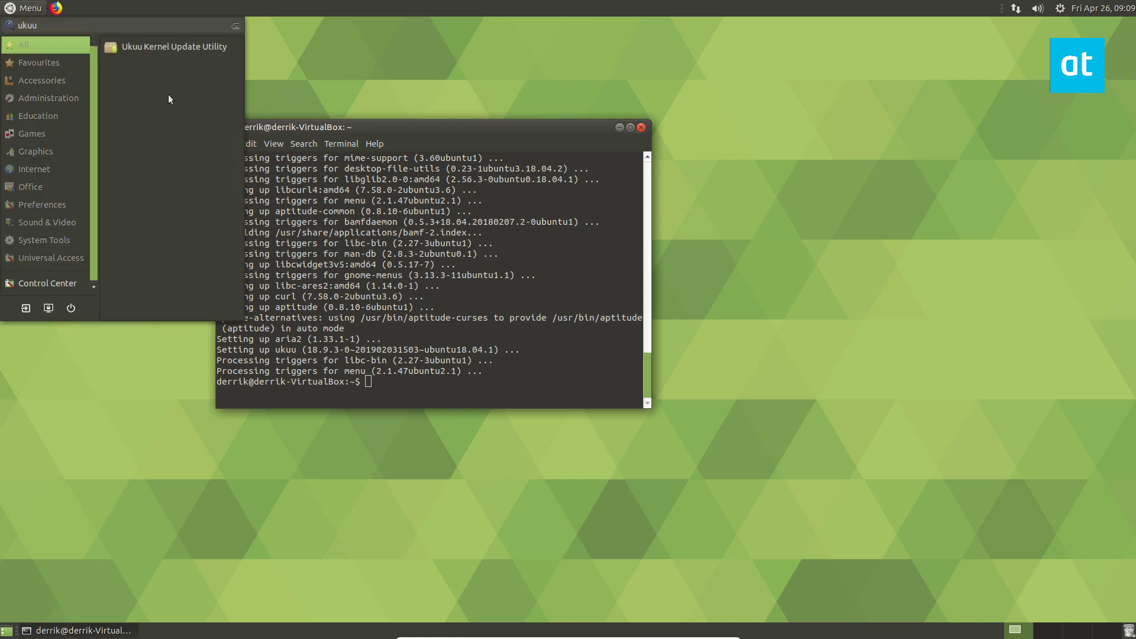
{"action": "left_click", "coordinate": [182, 48]}
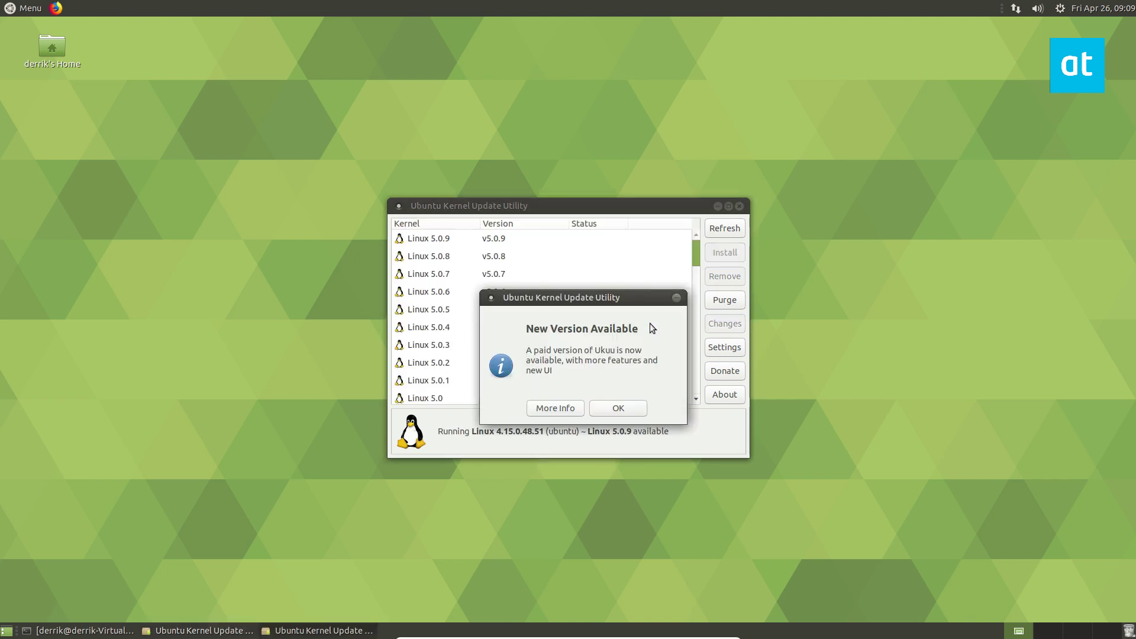
Dismiss the notice, then install Linux 5.0.9, authenticating with the account password
{"action": "left_click", "coordinate": [618, 407]}
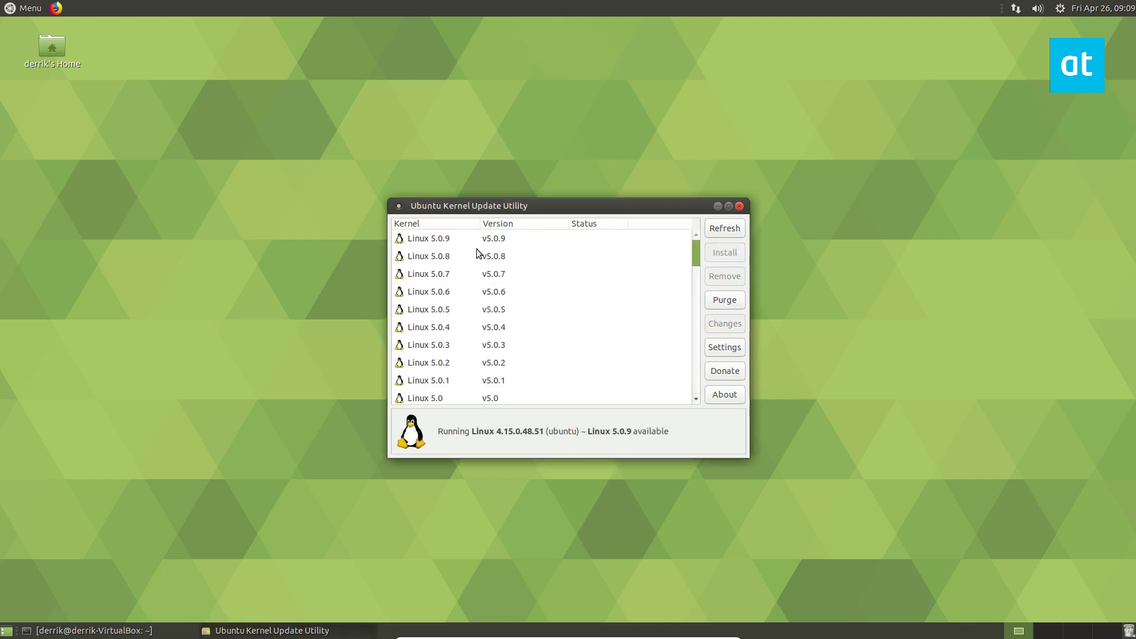
{"action": "left_click", "coordinate": [431, 238]}
{"action": "left_click", "coordinate": [438, 238]}
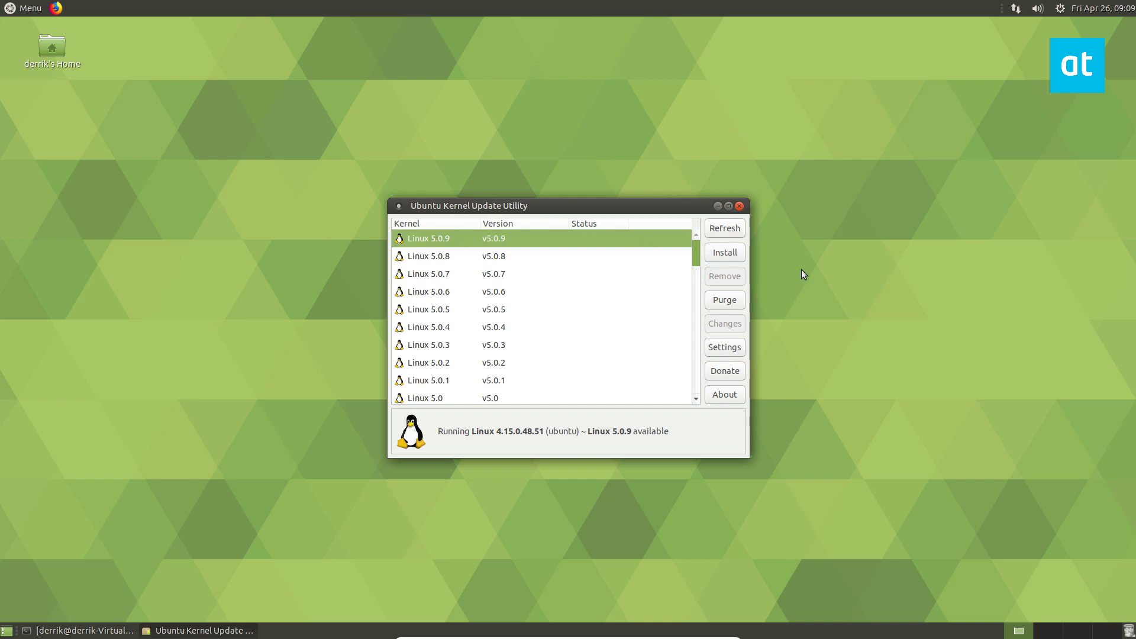
{"action": "left_click", "coordinate": [725, 252]}
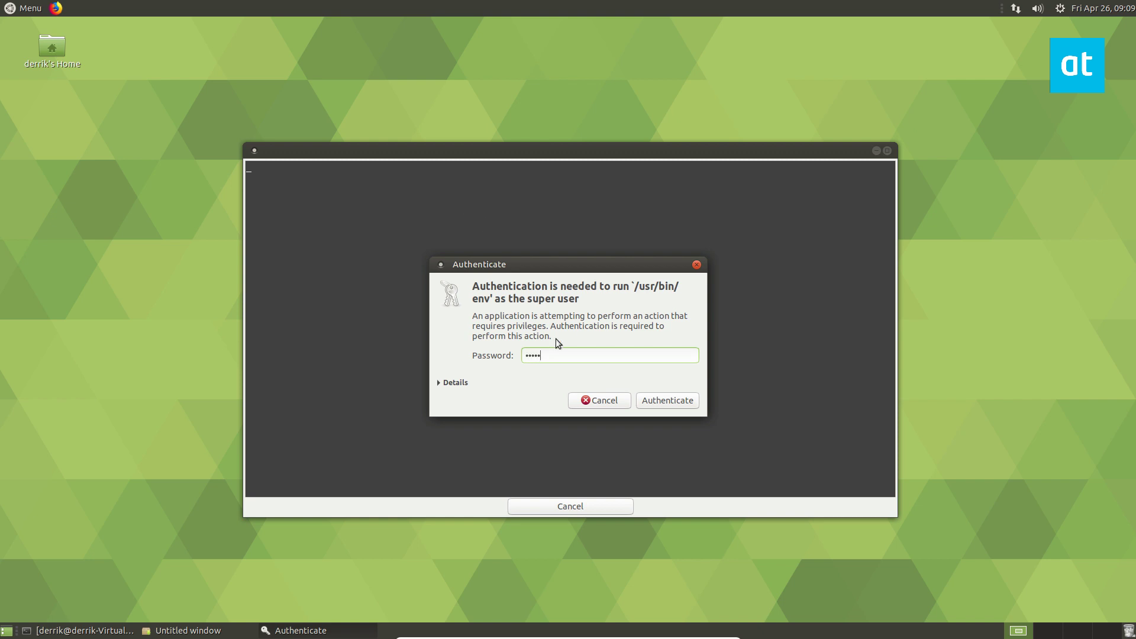
{"action": "key", "text": "Return"}
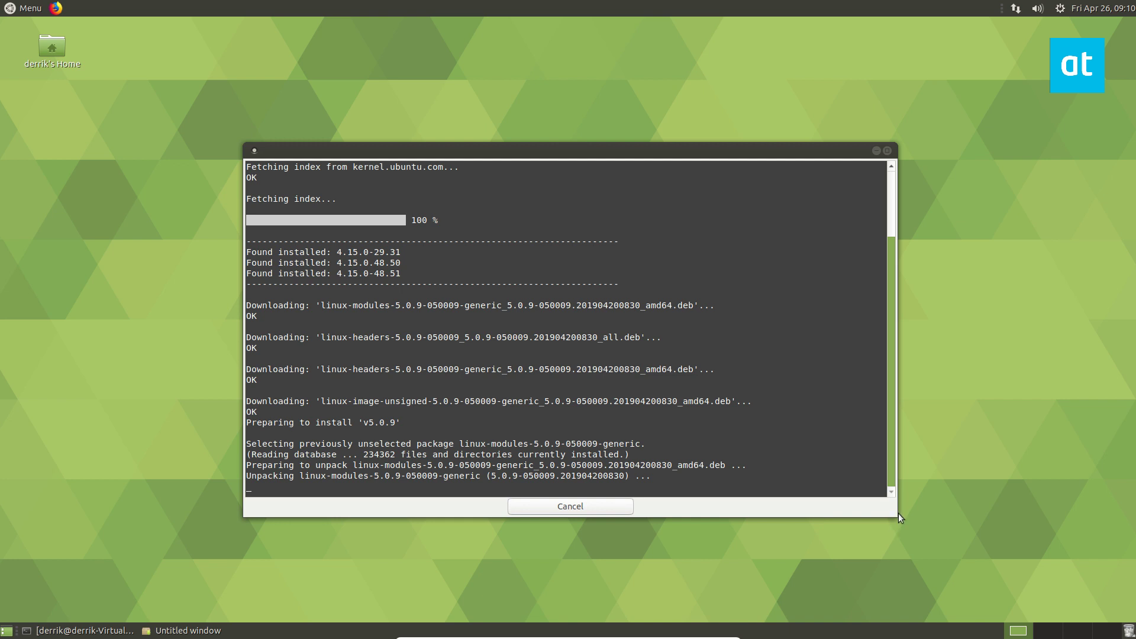
Enlarge the installer output and review the download and installed 4.15.0-48.51 kernel lines
{"action": "left_click_drag", "start_coordinate": [895, 512], "coordinate": [908, 540]}
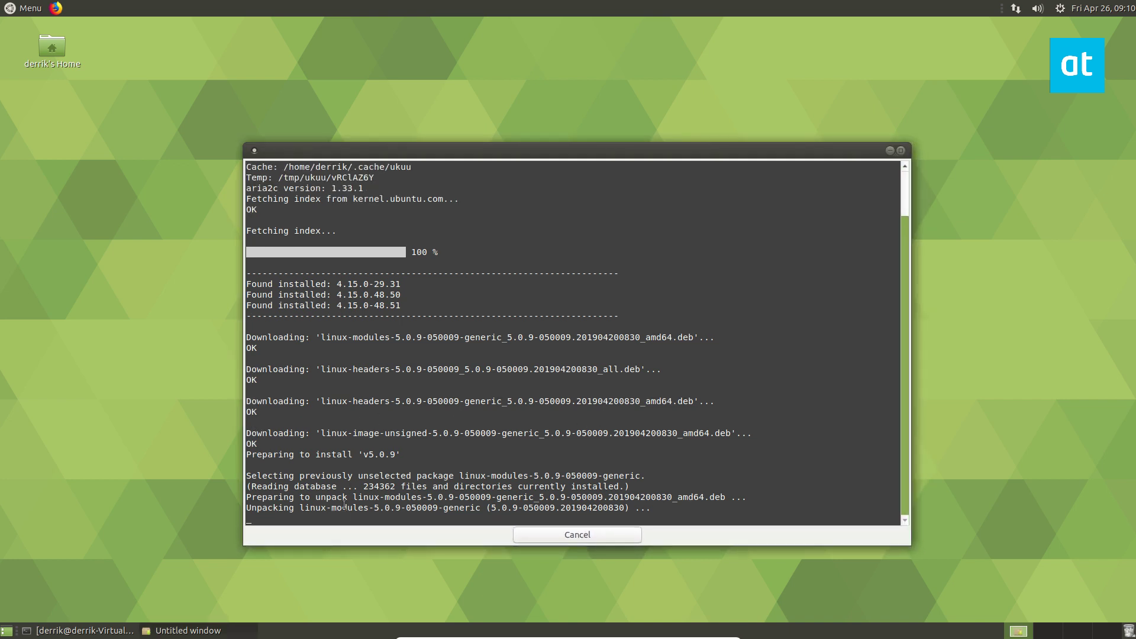
{"action": "scroll", "coordinate": [438, 462], "scroll_direction": "up", "scroll_amount": 2}
{"action": "scroll", "coordinate": [439, 462], "scroll_direction": "up", "scroll_amount": 1}
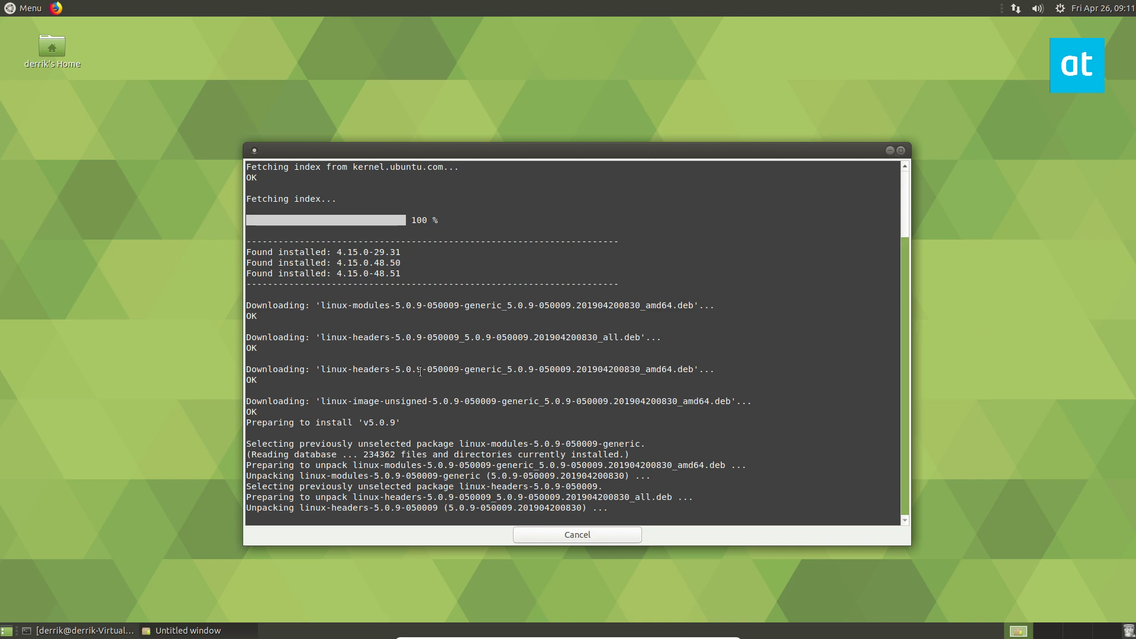
{"action": "left_click_drag", "start_coordinate": [444, 401], "coordinate": [246, 401]}
{"action": "left_click", "coordinate": [689, 402]}
{"action": "left_click_drag", "start_coordinate": [418, 272], "coordinate": [334, 272]}
{"action": "left_click", "coordinate": [531, 433]}
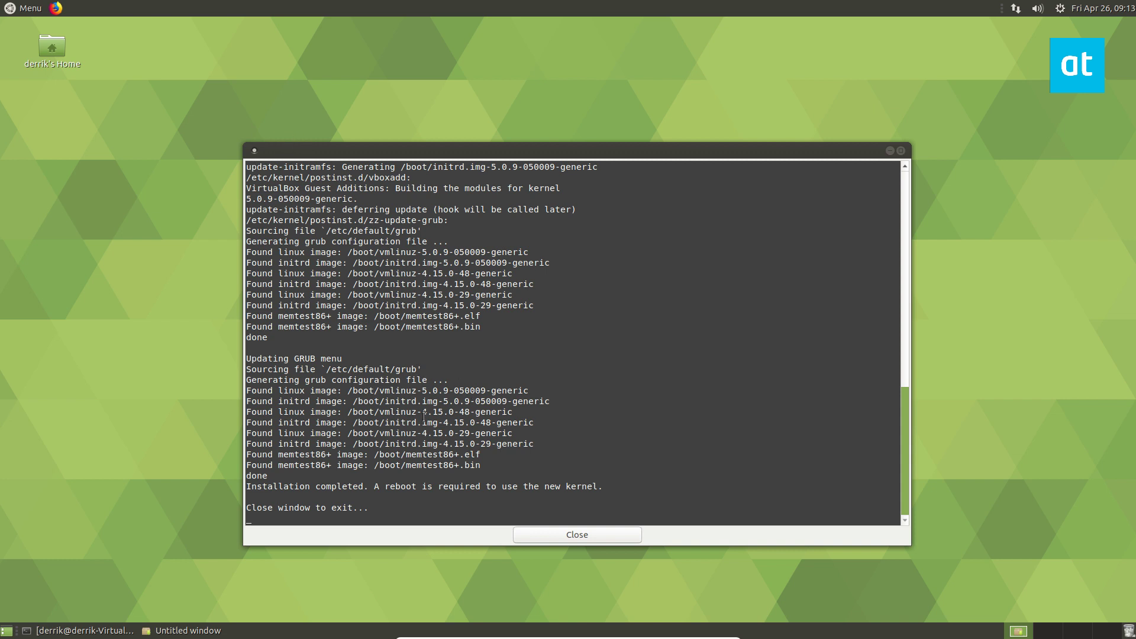
Close the installer and Ukuu, then restart via Shut Down... in the gear menu
{"action": "left_click", "coordinate": [595, 535]}
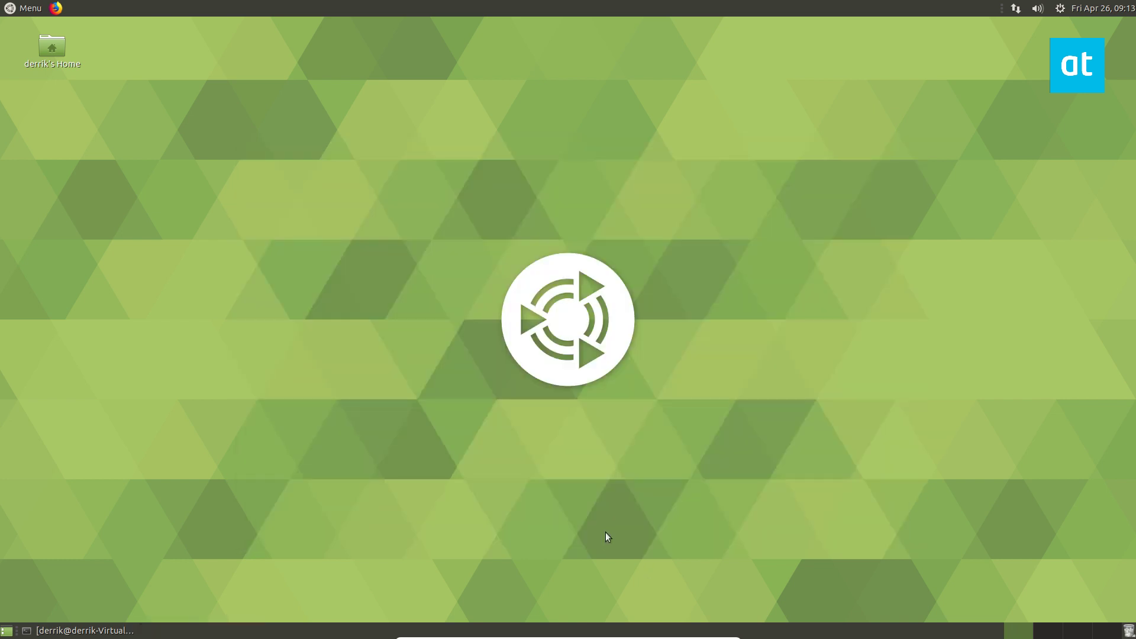
{"action": "left_click", "coordinate": [713, 414]}
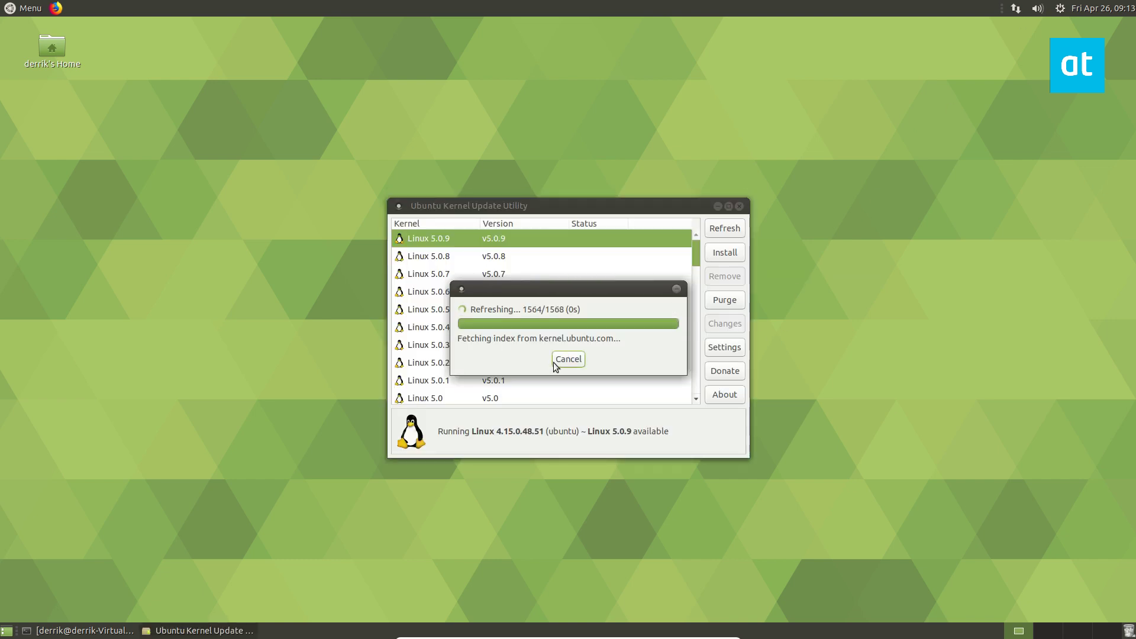
{"action": "left_click", "coordinate": [556, 358]}
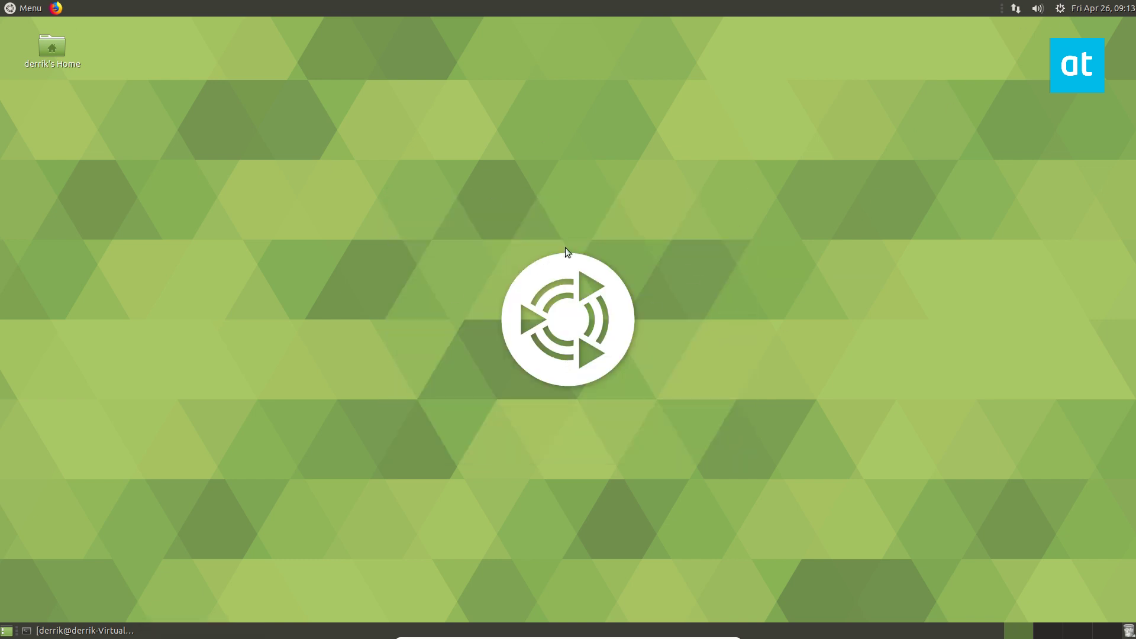
{"action": "left_click", "coordinate": [1060, 8]}
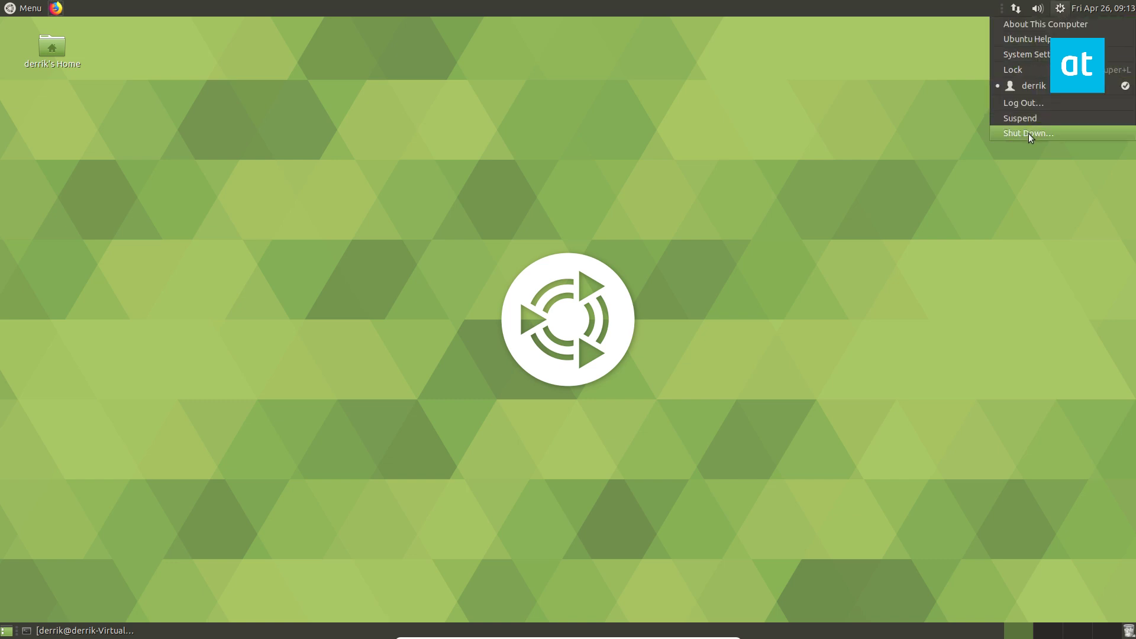
{"action": "left_click", "coordinate": [1028, 133]}
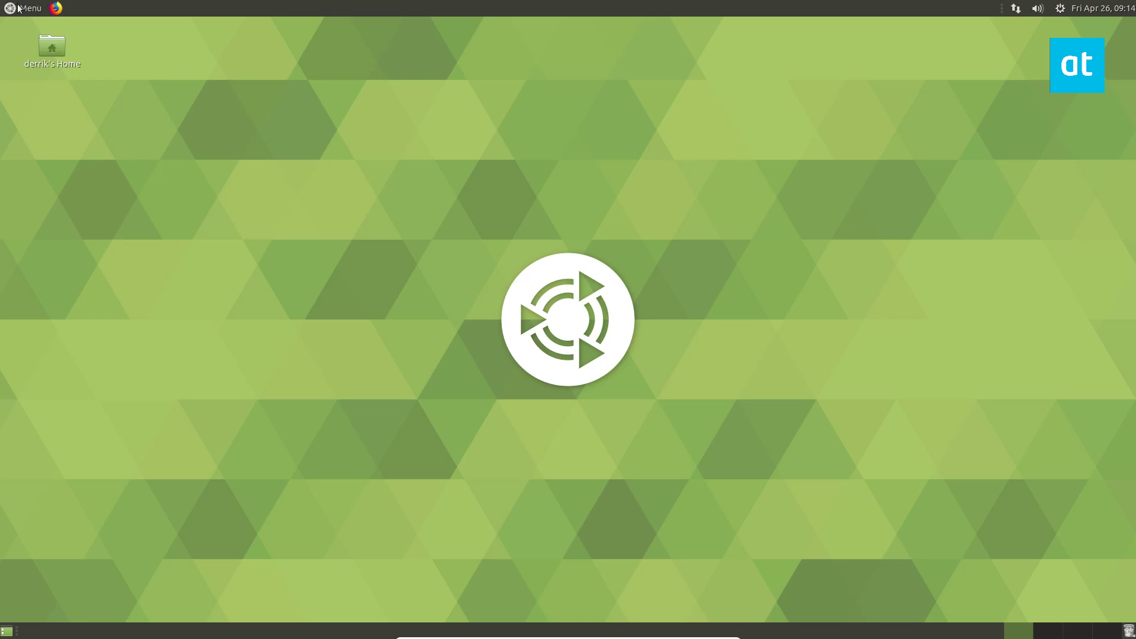
Launch MATE Terminal from the Menu search 'term' and move it down and right
{"action": "left_click", "coordinate": [22, 8]}
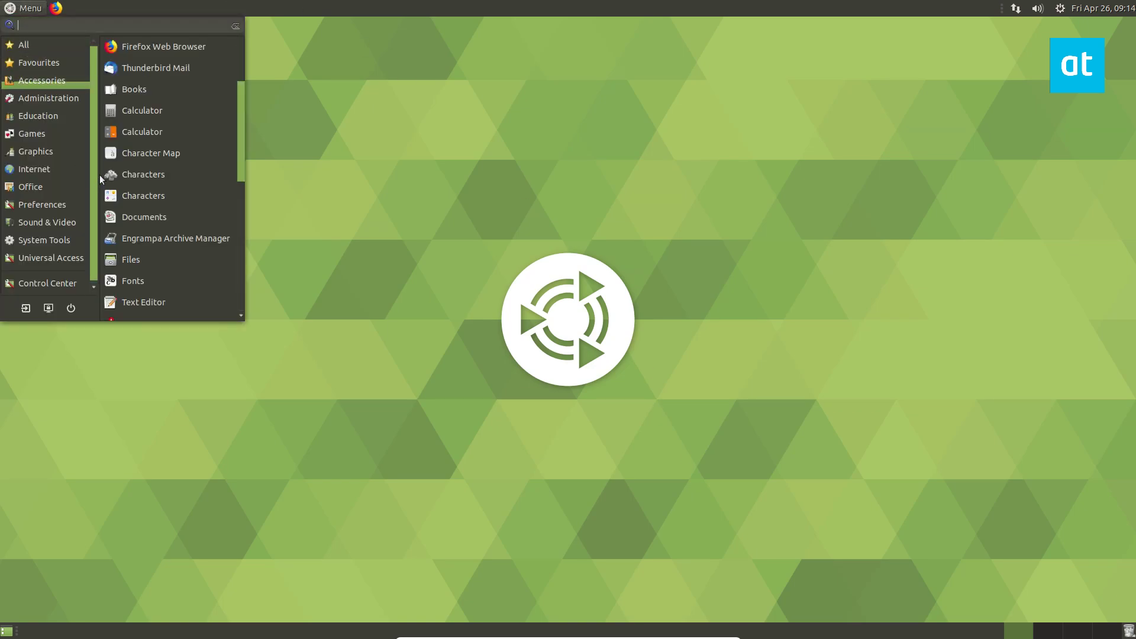
{"action": "type", "text": "term"}
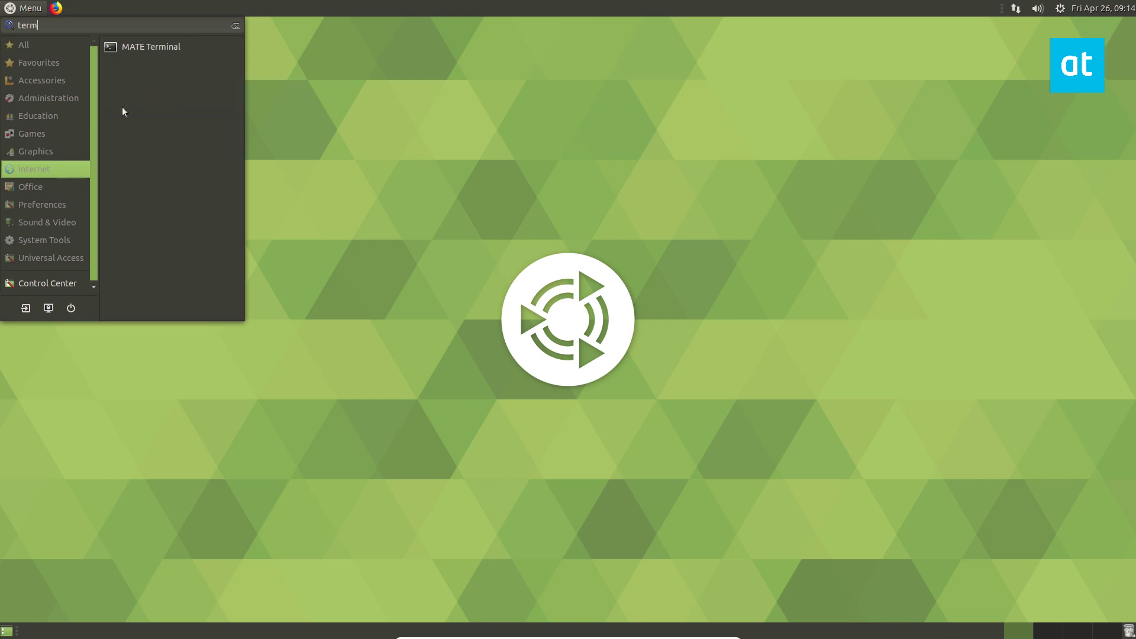
{"action": "left_click", "coordinate": [127, 43]}
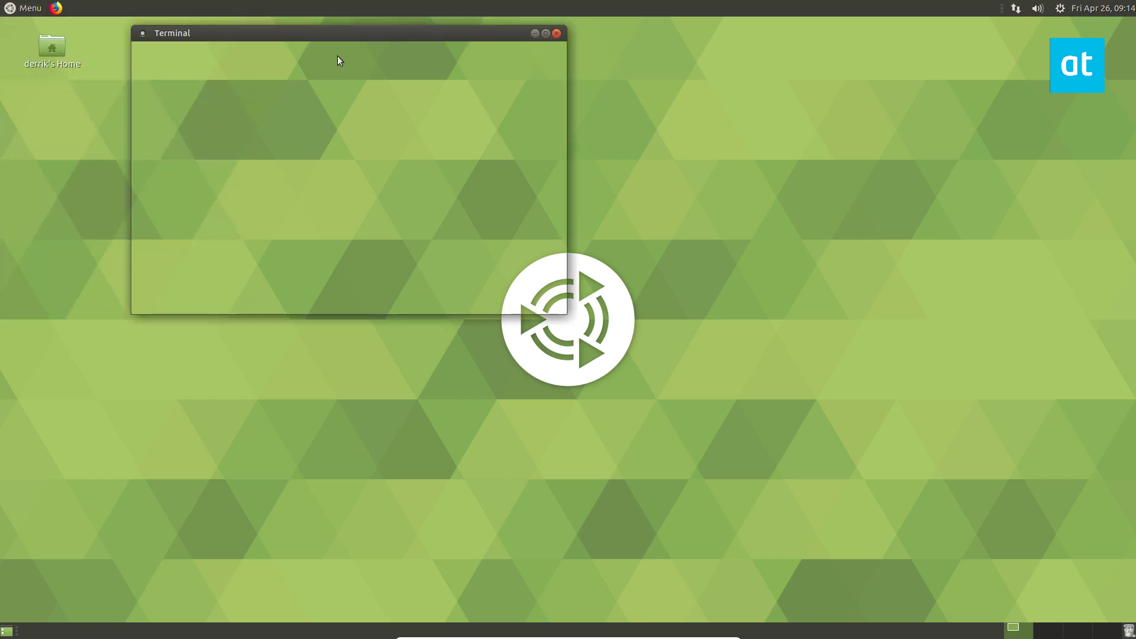
{"action": "left_click_drag", "start_coordinate": [349, 36], "coordinate": [536, 129]}
Run uname -a and highlight the 5.0.9 kernel version in its output
{"action": "type", "text": "uname -a"}
{"action": "key", "text": "Return"}
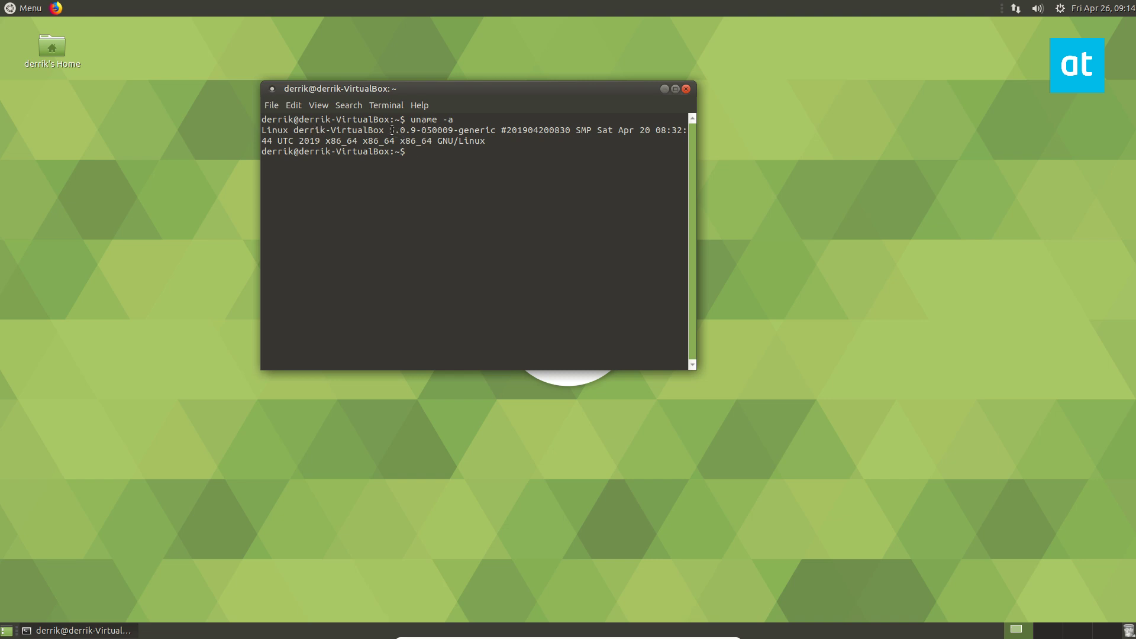
{"action": "left_click_drag", "start_coordinate": [390, 130], "coordinate": [491, 130]}
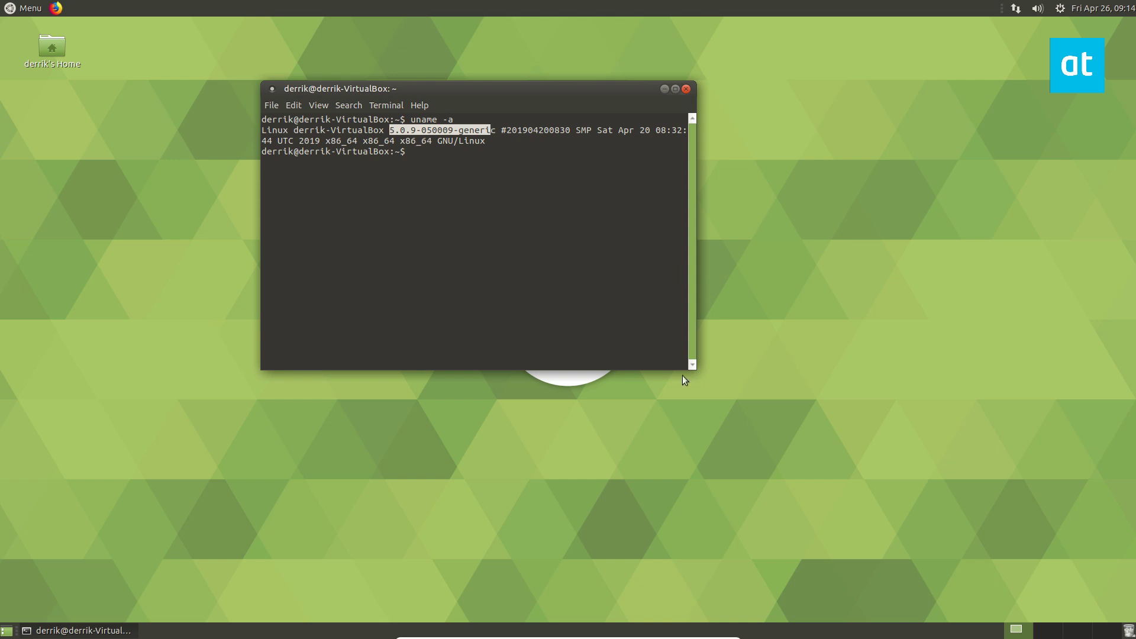
{"action": "left_click", "coordinate": [521, 260]}
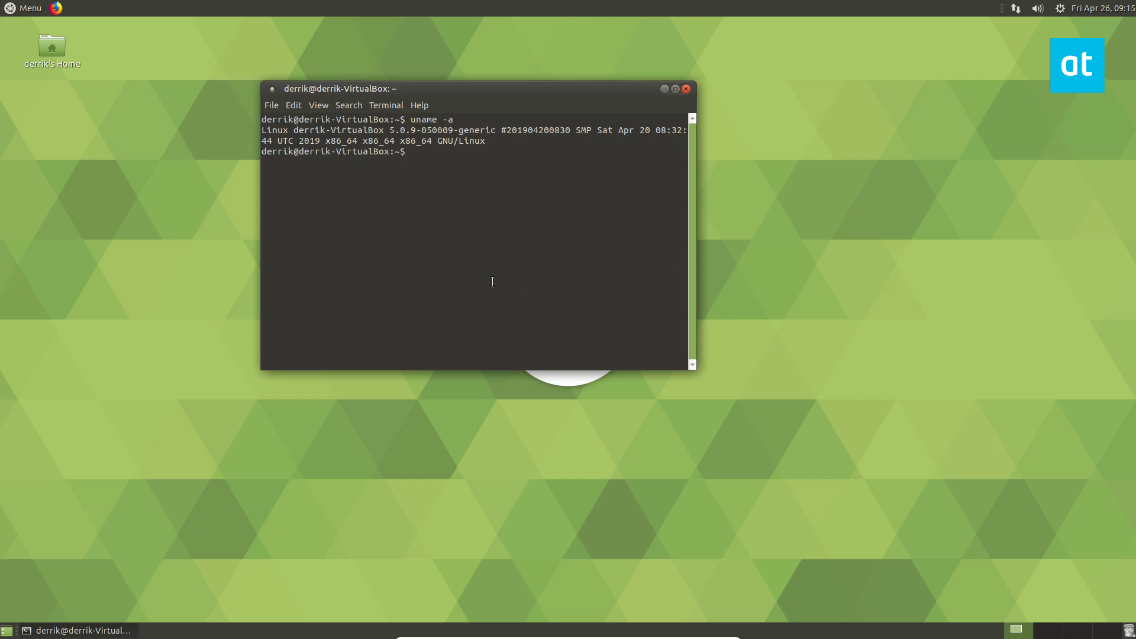